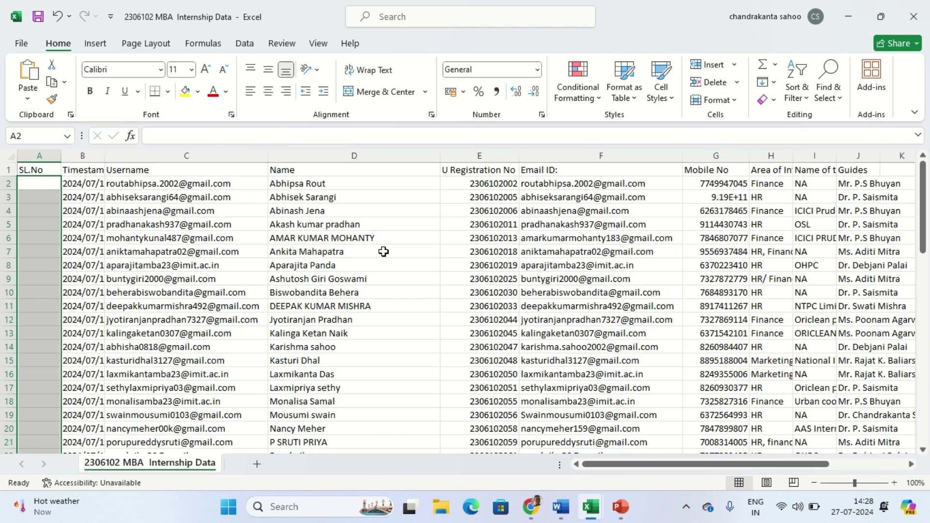
Enter 1 in cell A2 and copy it down the SL.No column to A64
{"action": "left_click", "coordinate": [185, 211]}
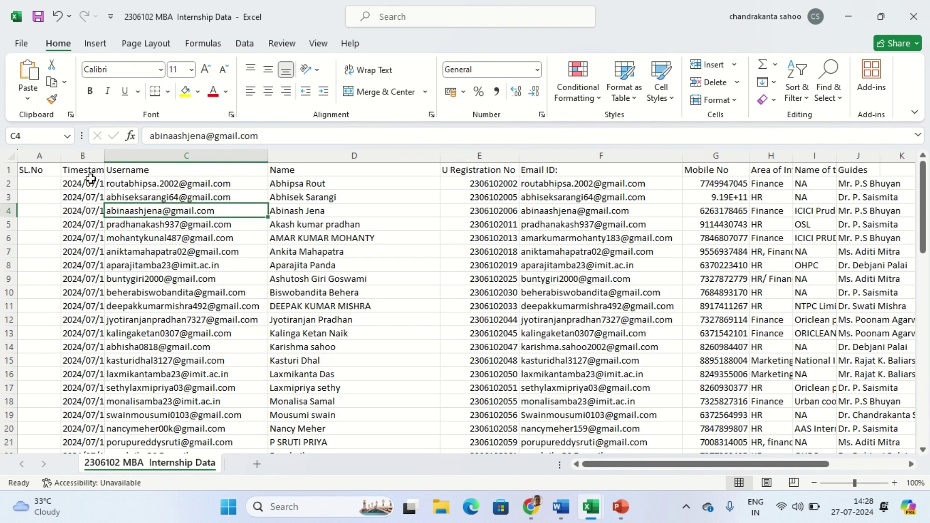
{"action": "left_click", "coordinate": [44, 182]}
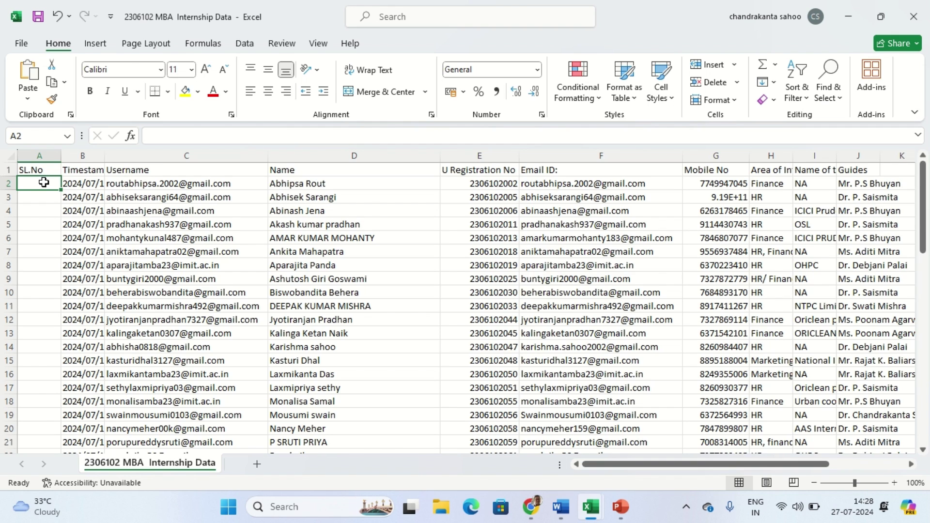
{"action": "type", "text": "1"}
{"action": "key", "text": "Return"}
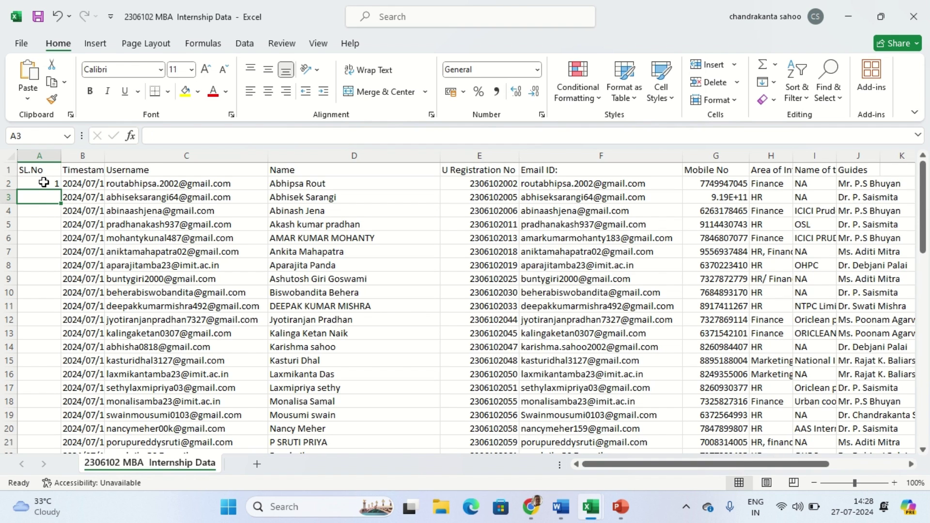
{"action": "left_click", "coordinate": [43, 182]}
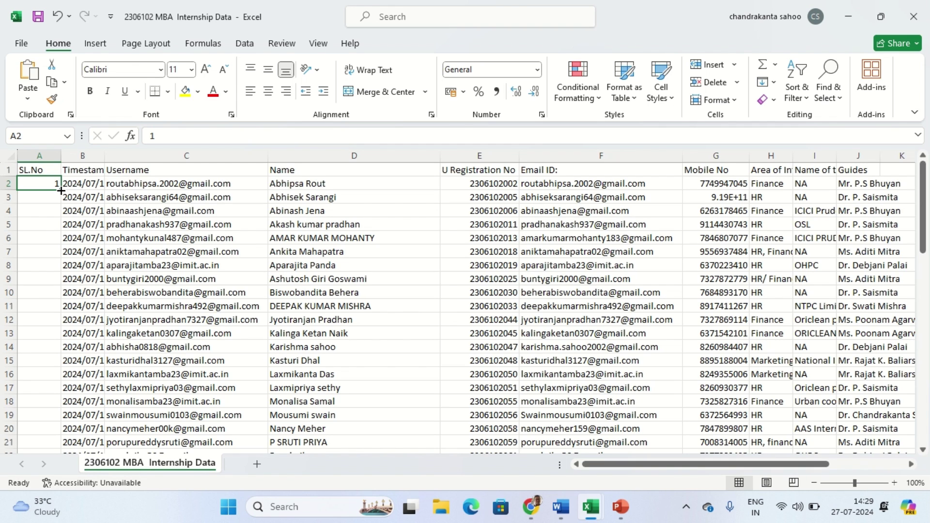
{"action": "double_click", "coordinate": [61, 190]}
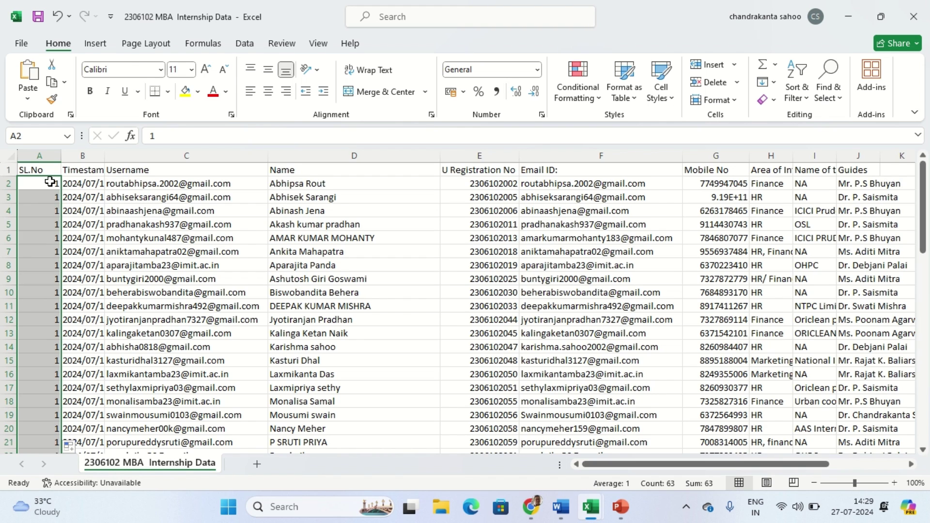
Enter 2, 3 and 4 in cells A3 to A5 below the 1
{"action": "left_click", "coordinate": [50, 181]}
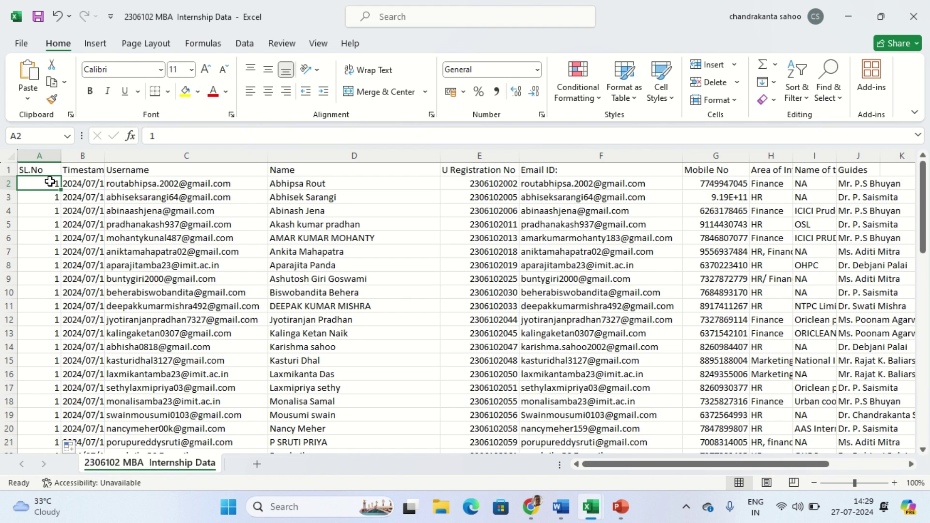
{"action": "key", "text": "Down"}
{"action": "type", "text": "2"}
{"action": "key", "text": "Return"}
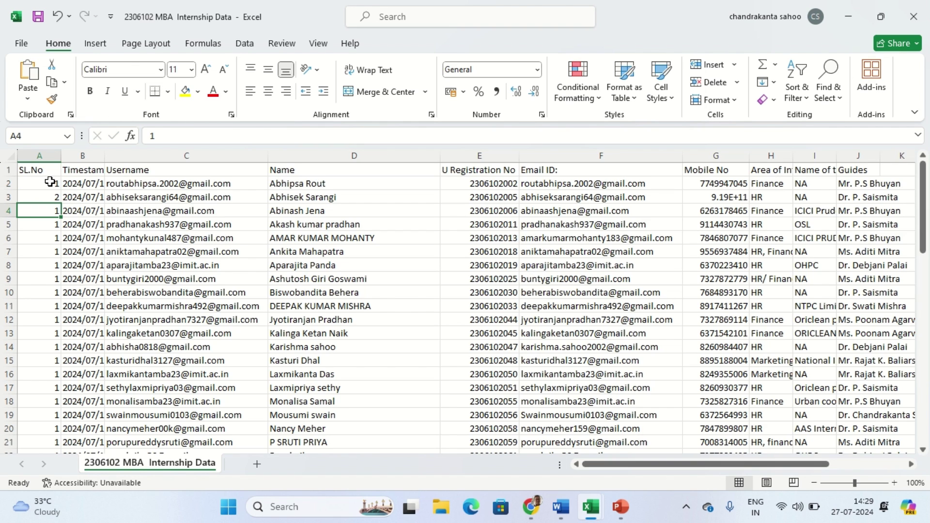
{"action": "type", "text": "3"}
{"action": "key", "text": "Return"}
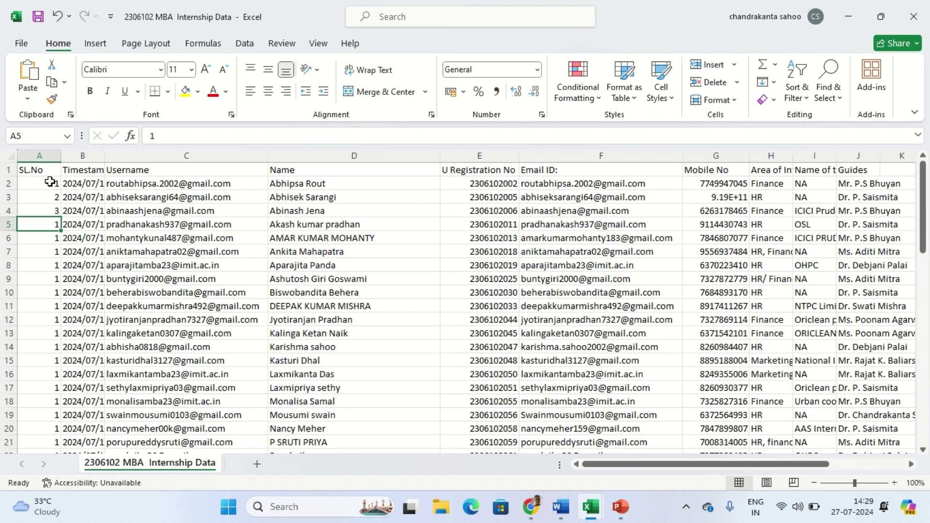
{"action": "type", "text": "4"}
{"action": "key", "text": "Return"}
Fill the 1–4 pattern from A2:A5 down to number all 63 rows
{"action": "left_click", "coordinate": [50, 182]}
{"action": "key", "text": "shift+Down"}
{"action": "key", "text": "shift+Down"}
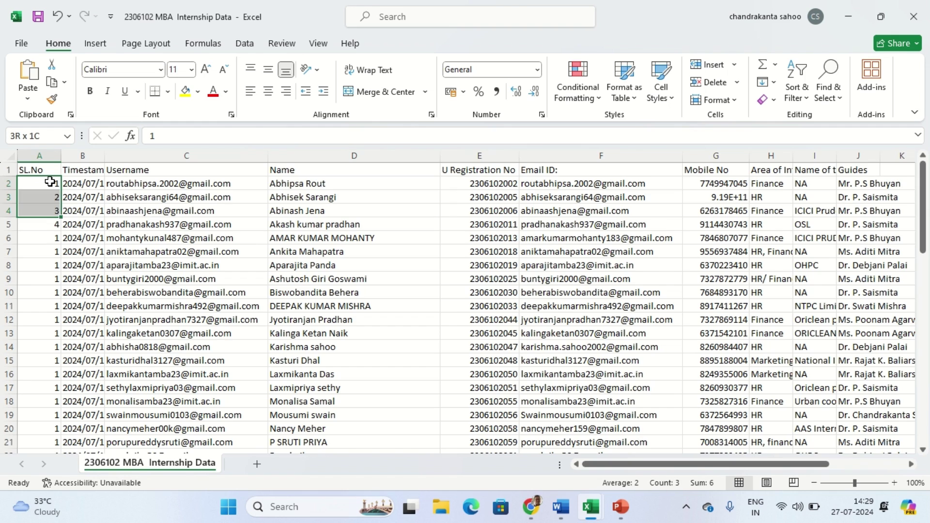
{"action": "key", "text": "shift+Down"}
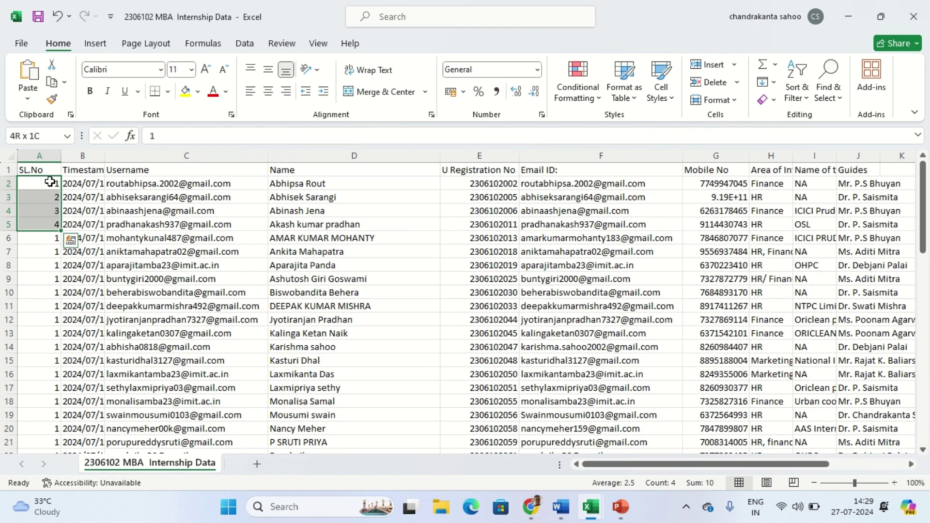
{"action": "double_click", "coordinate": [59, 231]}
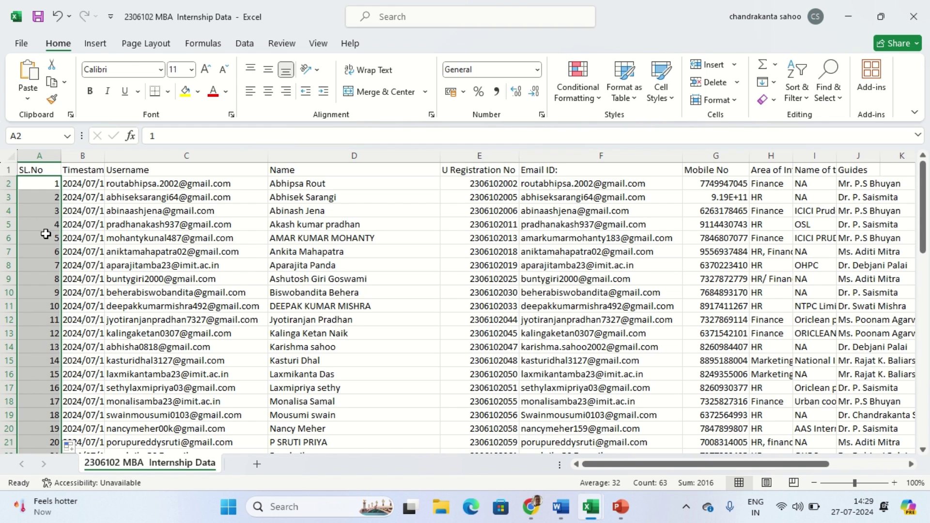
Change A3 to 3 and A4 to 5, then fill the 1, 3 pattern down the column
{"action": "left_click", "coordinate": [50, 196]}
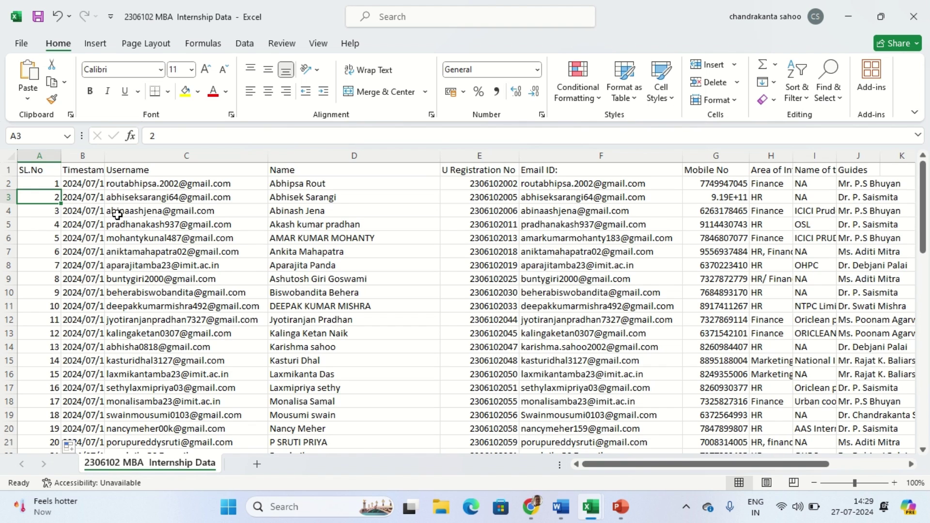
{"action": "type", "text": "3"}
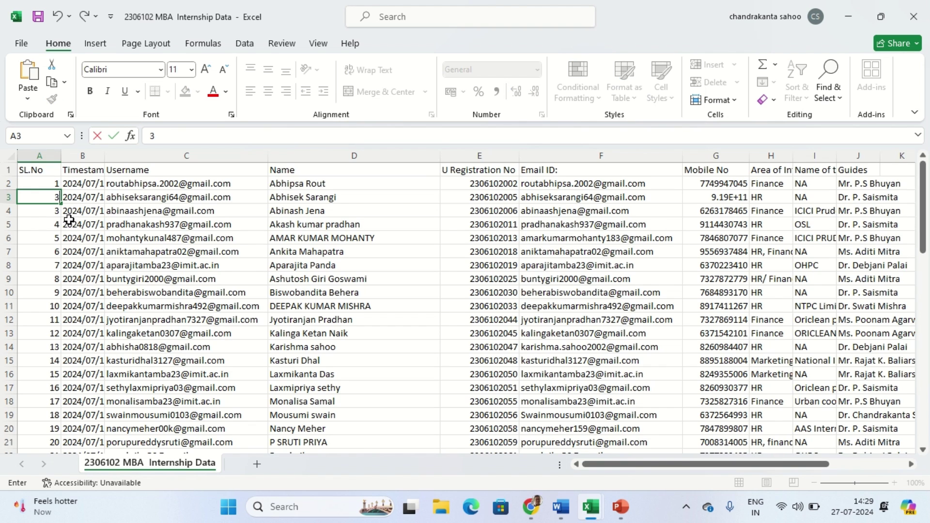
{"action": "left_click", "coordinate": [52, 210]}
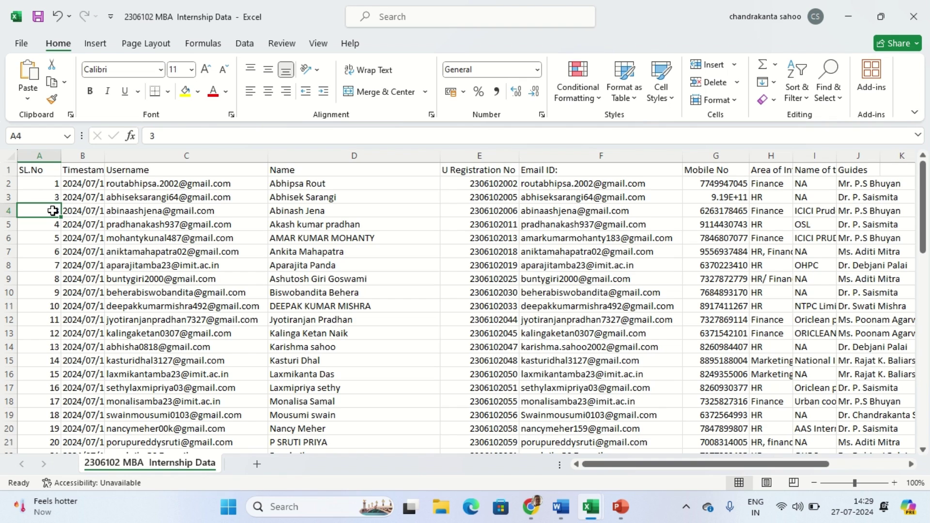
{"action": "type", "text": "5"}
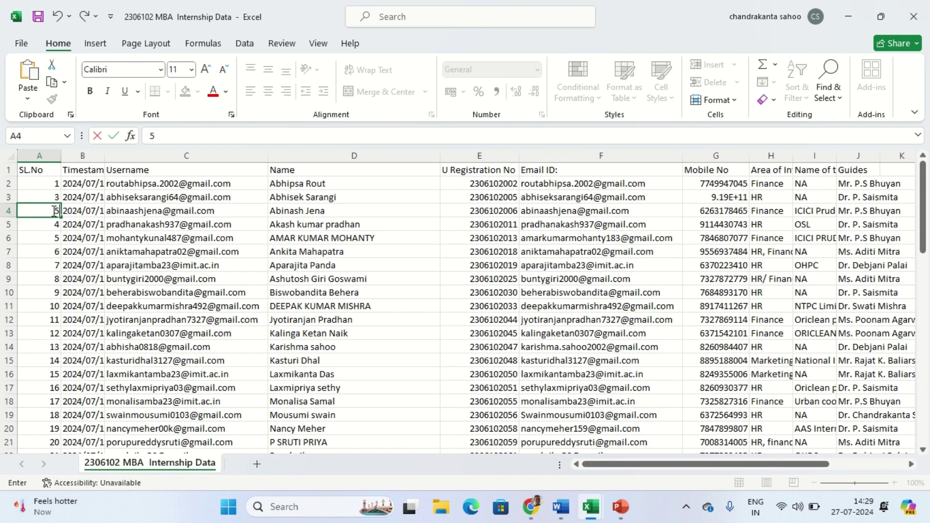
{"action": "left_click", "coordinate": [100, 243]}
{"action": "left_click", "coordinate": [52, 183]}
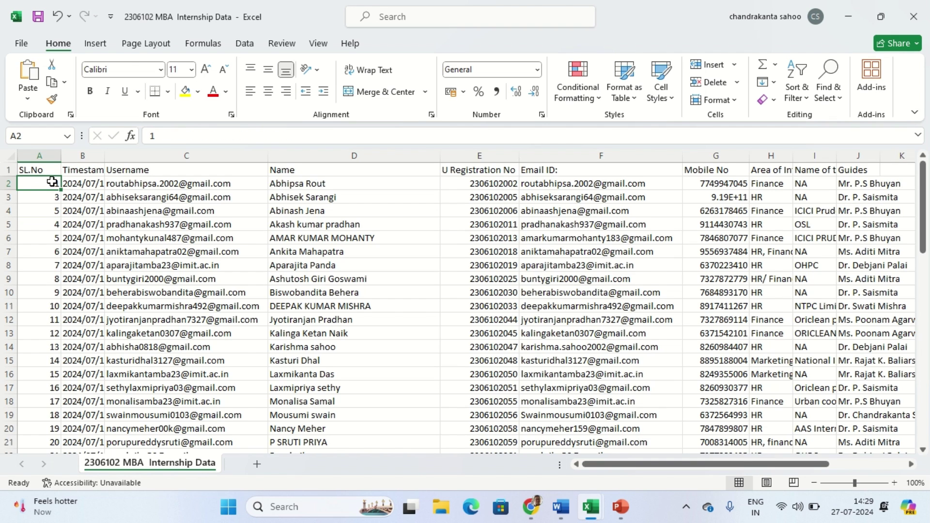
{"action": "key", "text": "shift+Down"}
{"action": "key", "text": "shift+Down"}
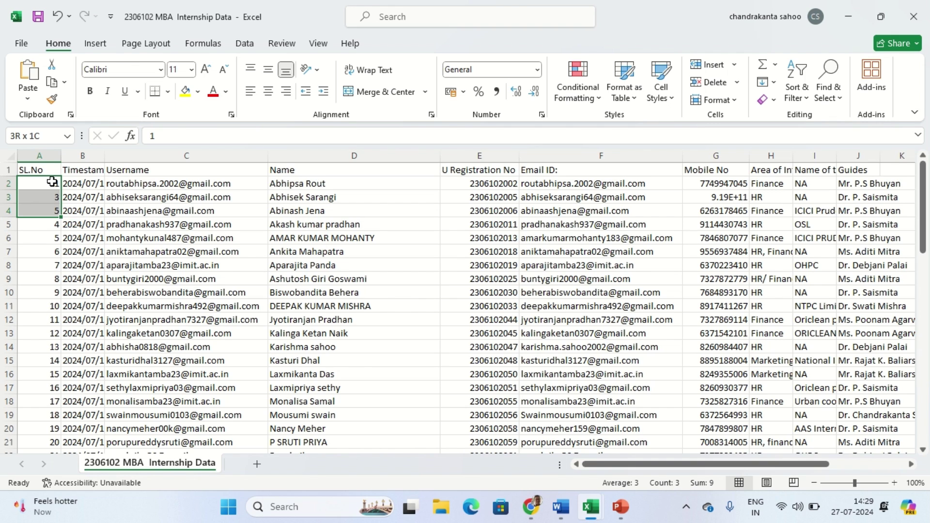
{"action": "double_click", "coordinate": [62, 218]}
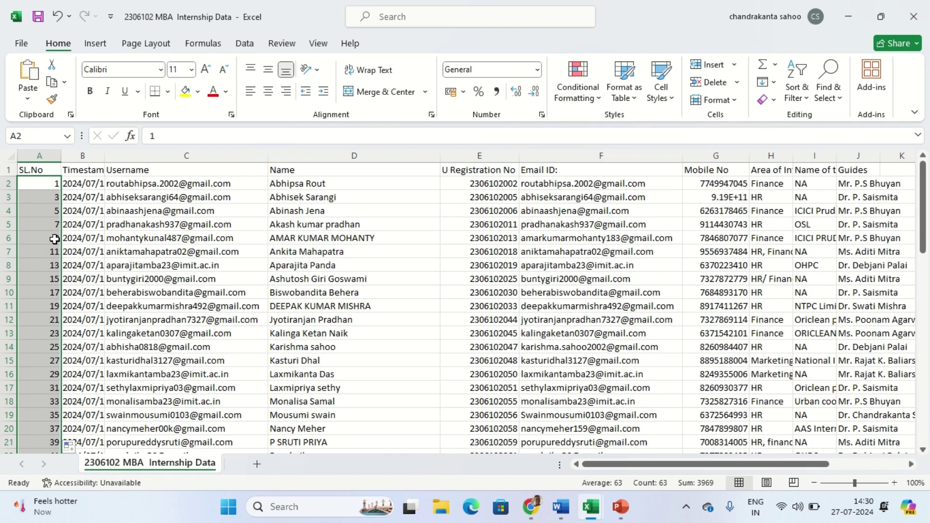
Re-enter 2 and 3 in A3:A4 and fill A2:A4 down to restore 1, 2, 3 numbering
{"action": "left_click", "coordinate": [49, 183]}
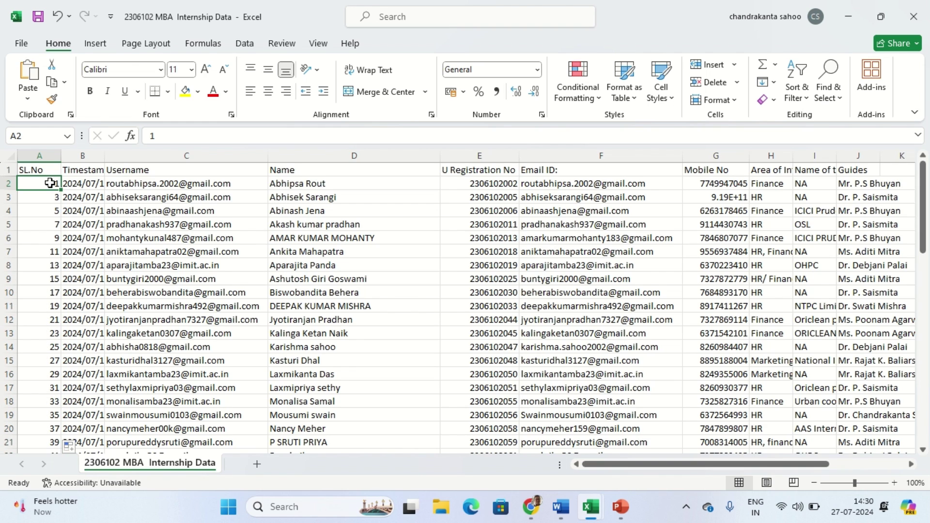
{"action": "key", "text": "Down"}
{"action": "type", "text": "2"}
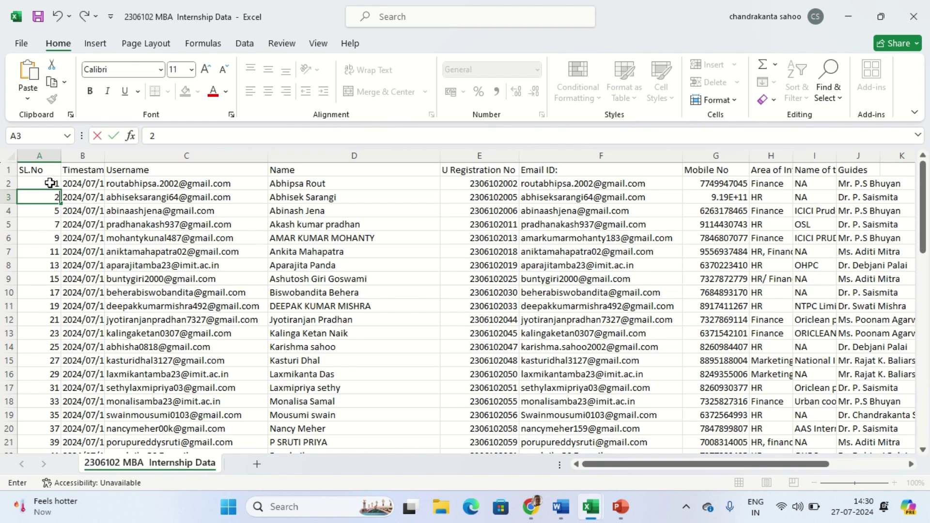
{"action": "key", "text": "Return"}
{"action": "type", "text": "3"}
{"action": "left_click", "coordinate": [50, 183]}
{"action": "key", "text": "shift+Down"}
{"action": "key", "text": "shift+Down"}
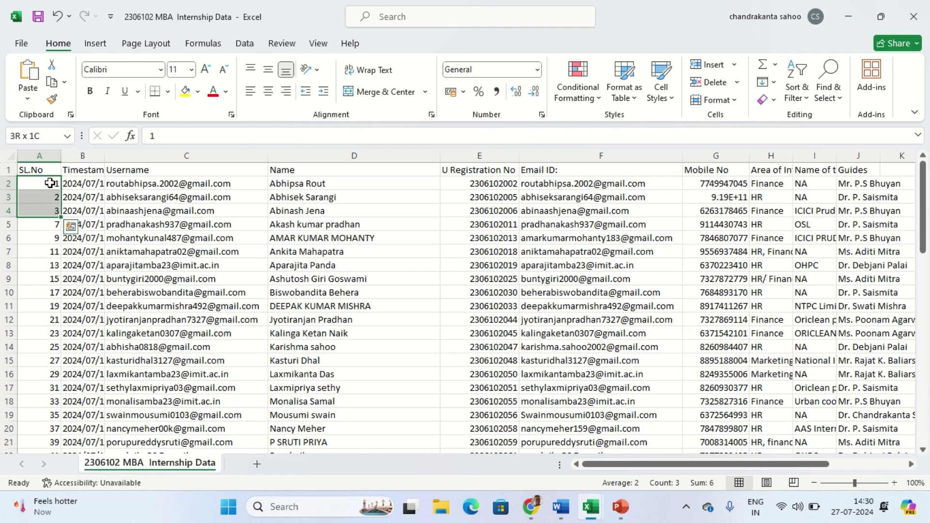
{"action": "double_click", "coordinate": [60, 217]}
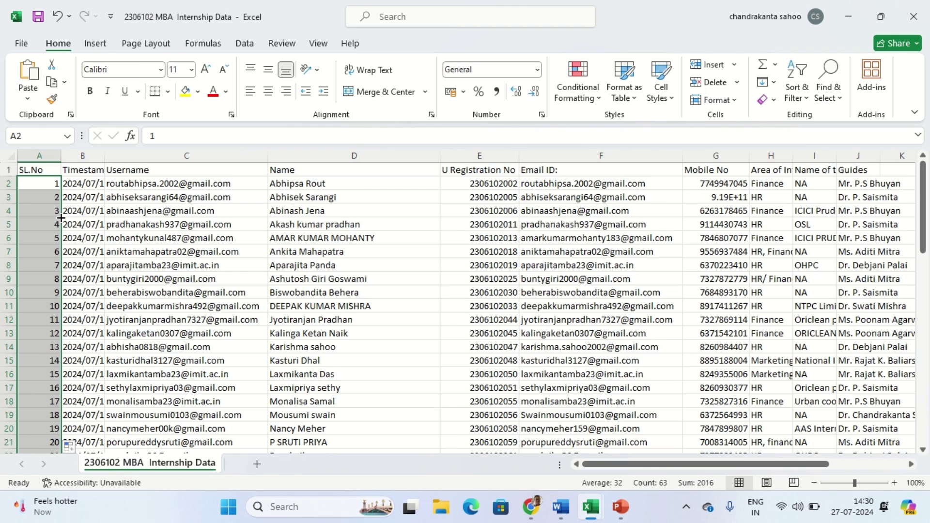
{"action": "left_click", "coordinate": [50, 252]}
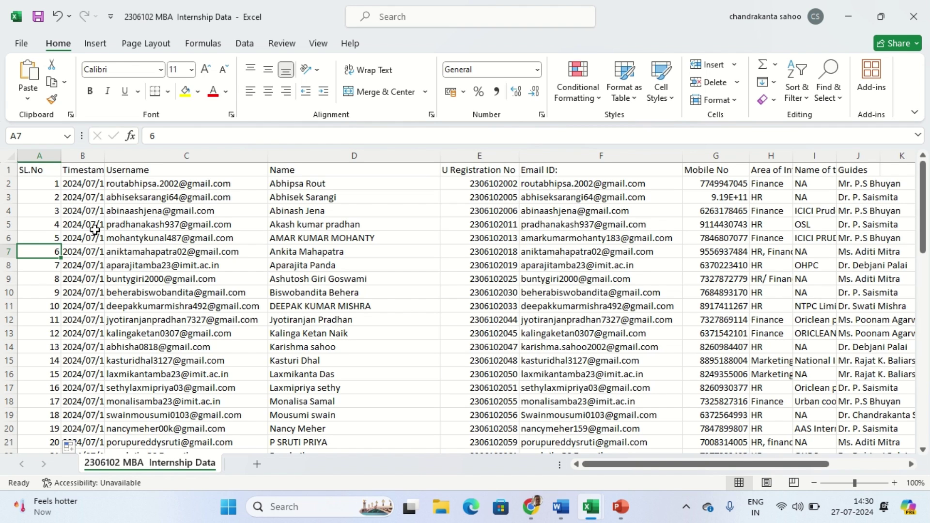
{"action": "left_click", "coordinate": [54, 184]}
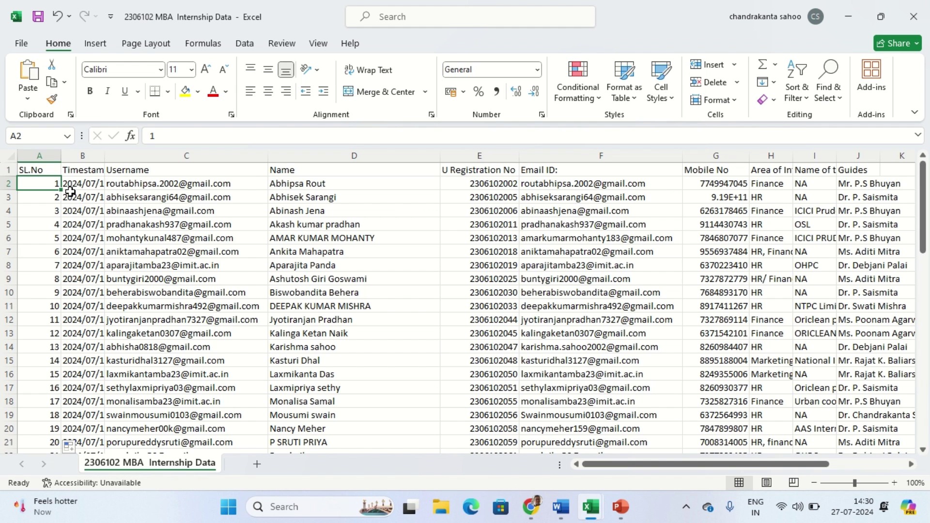
{"action": "key", "text": "ctrl+Down"}
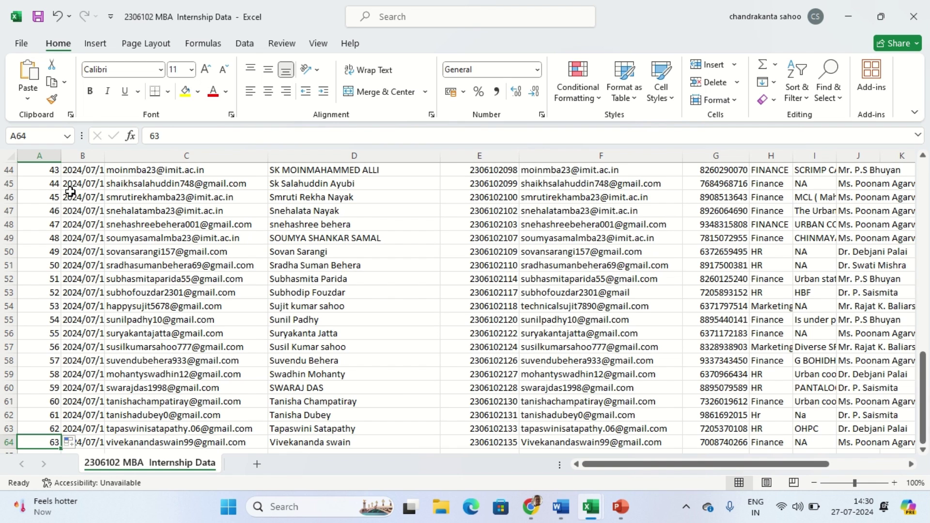
{"action": "key", "text": "ctrl+Home"}
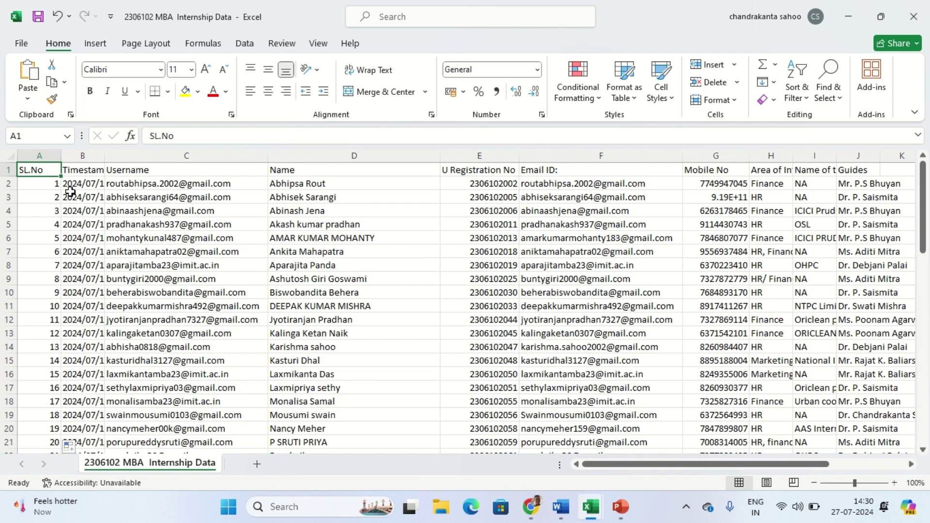
{"action": "key", "text": "ctrl+Right"}
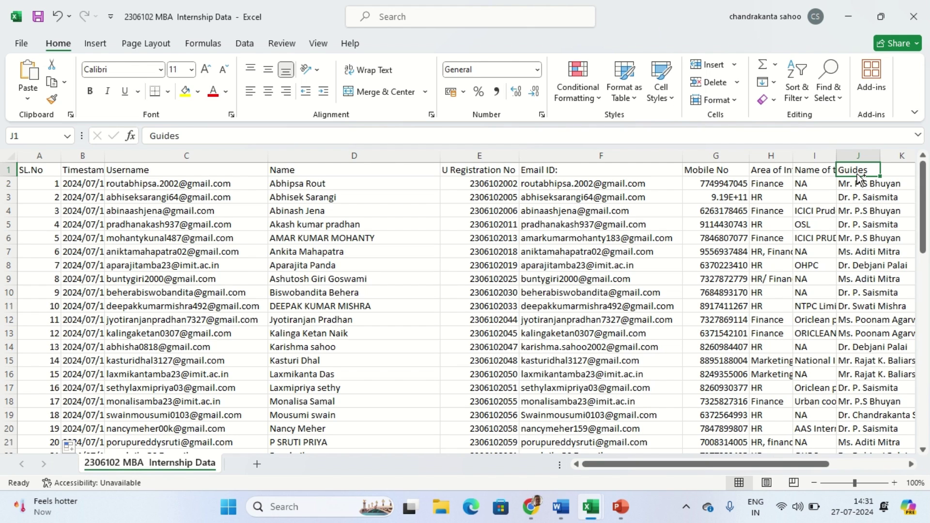
{"action": "key", "text": "ctrl+Left"}
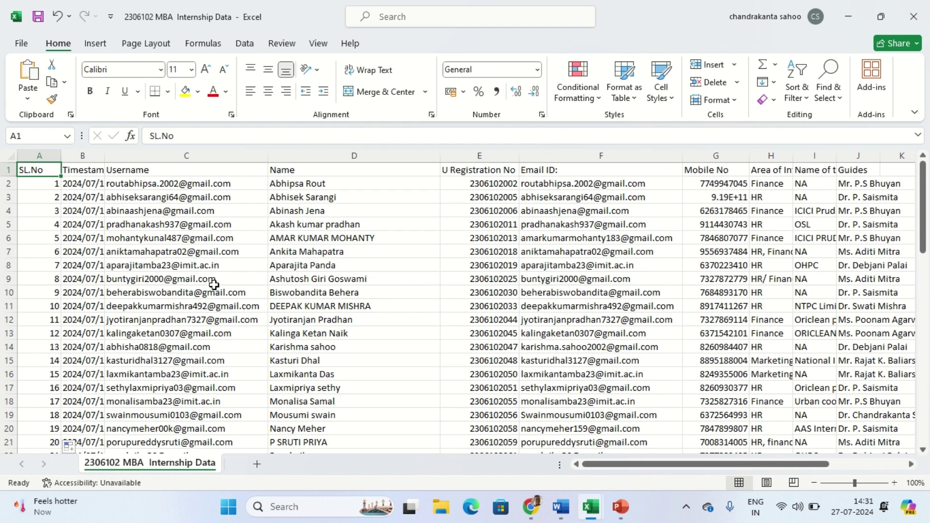
Clear the 7 from cell A8 and scan the SL.No column for the gap
{"action": "left_click", "coordinate": [52, 264]}
{"action": "key", "text": "Delete"}
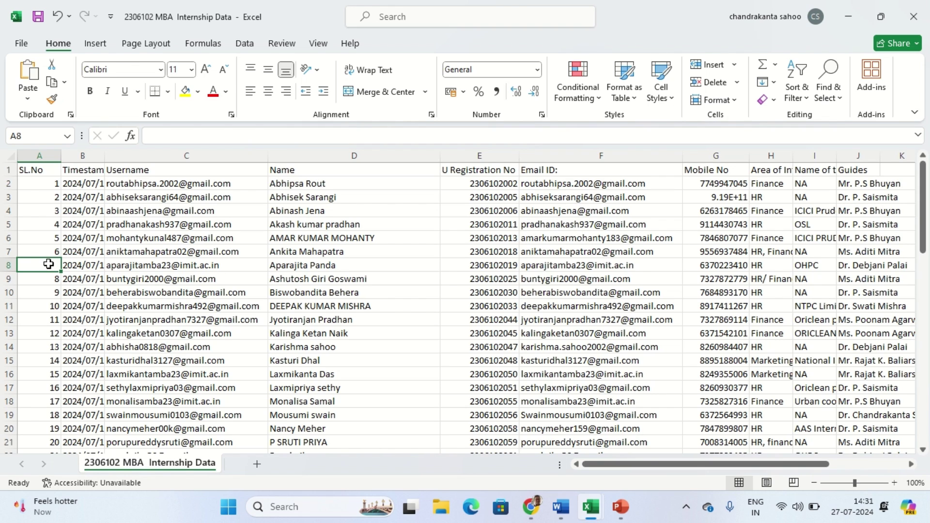
{"action": "left_click", "coordinate": [46, 187]}
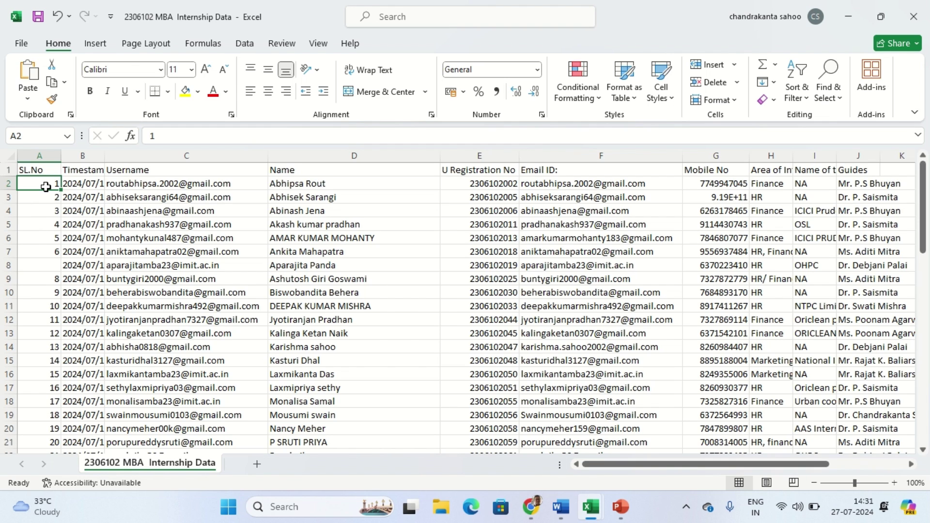
{"action": "key", "text": "ctrl+Down"}
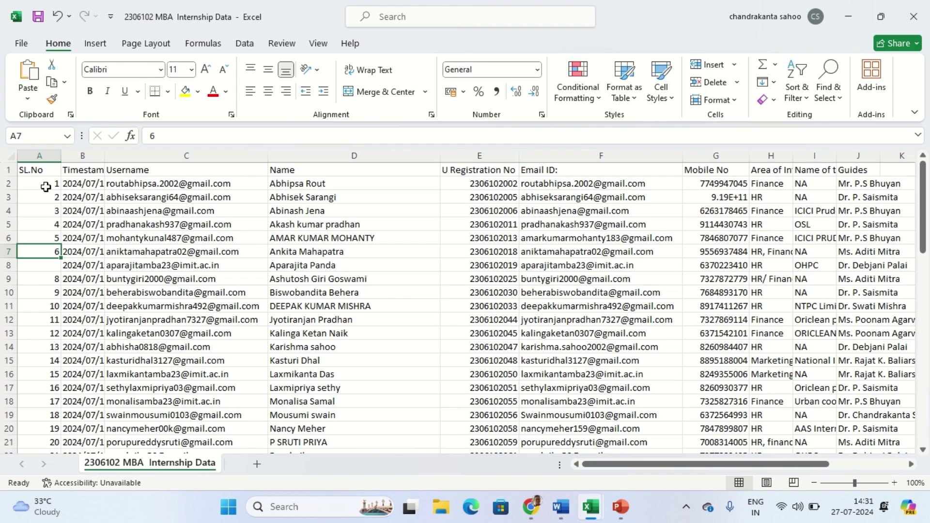
{"action": "key", "text": "Down"}
{"action": "key", "text": "Down"}
{"action": "key", "text": "Down"}
{"action": "key", "text": "Down"}
{"action": "key", "text": "Down"}
{"action": "key", "text": "Down"}
{"action": "key", "text": "Down"}
{"action": "key", "text": "Down"}
{"action": "key", "text": "Down"}
{"action": "key", "text": "Down"}
{"action": "key", "text": "Down"}
{"action": "key", "text": "Down"}
{"action": "key", "text": "Down"}
{"action": "key", "text": "Down"}
{"action": "key", "text": "Down"}
{"action": "key", "text": "Down"}
{"action": "key", "text": "Down"}
{"action": "key", "text": "Down"}
{"action": "key", "text": "Down"}
{"action": "key", "text": "Down"}
{"action": "key", "text": "Down"}
{"action": "key", "text": "Down"}
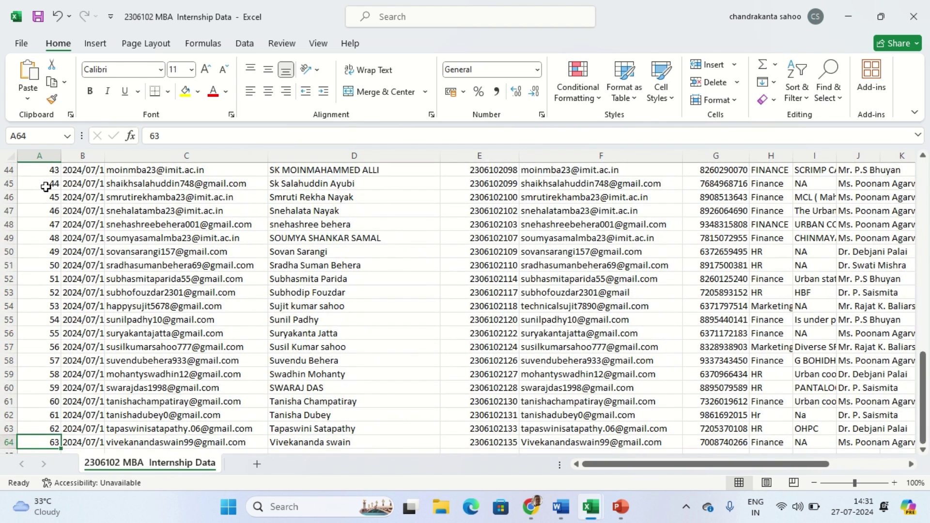
{"action": "key", "text": "Up"}
{"action": "key", "text": "Up"}
{"action": "key", "text": "Up"}
{"action": "key", "text": "Up"}
{"action": "key", "text": "Up"}
{"action": "key", "text": "Up"}
{"action": "key", "text": "Up"}
{"action": "key", "text": "Up"}
{"action": "key", "text": "Up"}
{"action": "key", "text": "Up"}
{"action": "key", "text": "Up"}
{"action": "key", "text": "Up"}
{"action": "key", "text": "Up"}
{"action": "key", "text": "Up"}
{"action": "key", "text": "Up"}
{"action": "key", "text": "Up"}
{"action": "key", "text": "Up"}
{"action": "key", "text": "Up"}
{"action": "key", "text": "Up"}
{"action": "key", "text": "Up"}
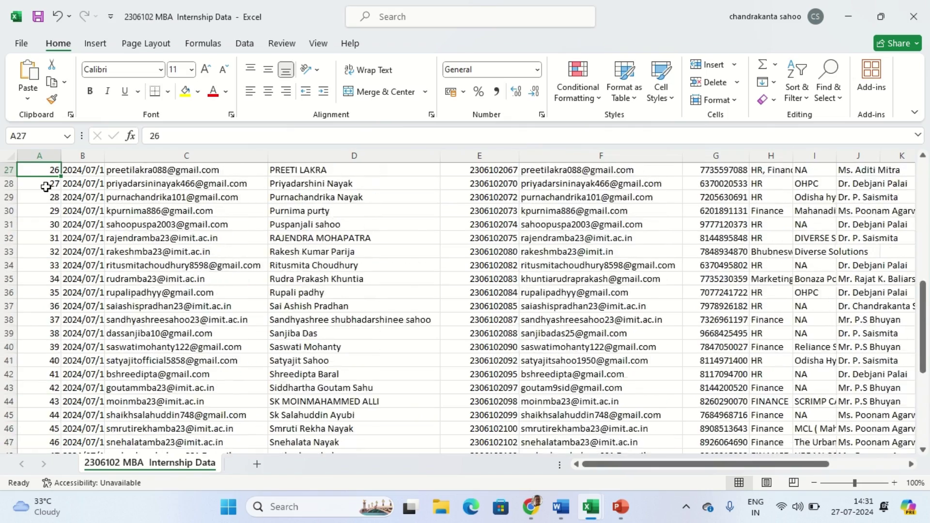
{"action": "key", "text": "Up"}
{"action": "key", "text": "Up"}
{"action": "key", "text": "Up"}
{"action": "key", "text": "Up"}
{"action": "key", "text": "Up"}
{"action": "key", "text": "Up"}
{"action": "key", "text": "Up"}
{"action": "key", "text": "Up"}
{"action": "key", "text": "Up"}
{"action": "key", "text": "Up"}
{"action": "key", "text": "Up"}
{"action": "key", "text": "Up"}
{"action": "key", "text": "Up"}
{"action": "key", "text": "Up"}
{"action": "key", "text": "Up"}
{"action": "key", "text": "Up"}
{"action": "key", "text": "Up"}
{"action": "key", "text": "Up"}
{"action": "key", "text": "Up"}
{"action": "key", "text": "Up"}
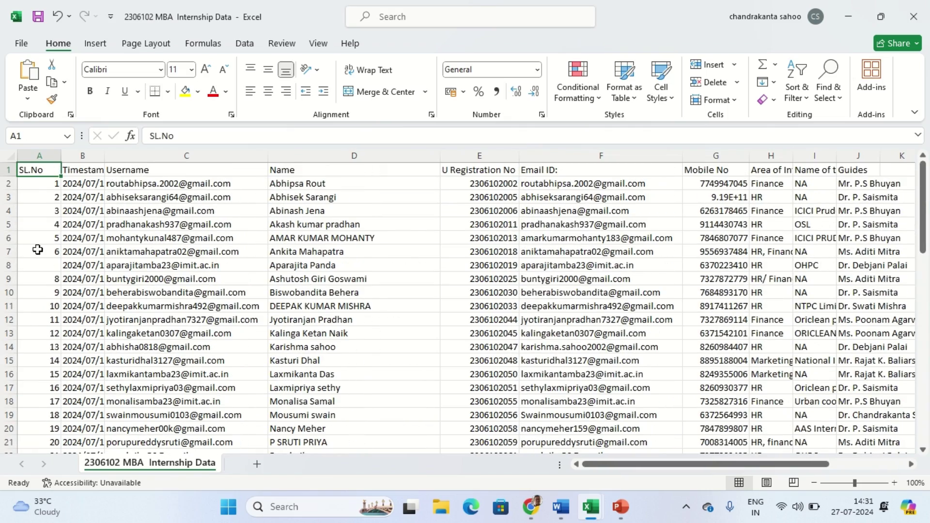
Put 7 back into the empty cell A8
{"action": "left_click", "coordinate": [41, 263]}
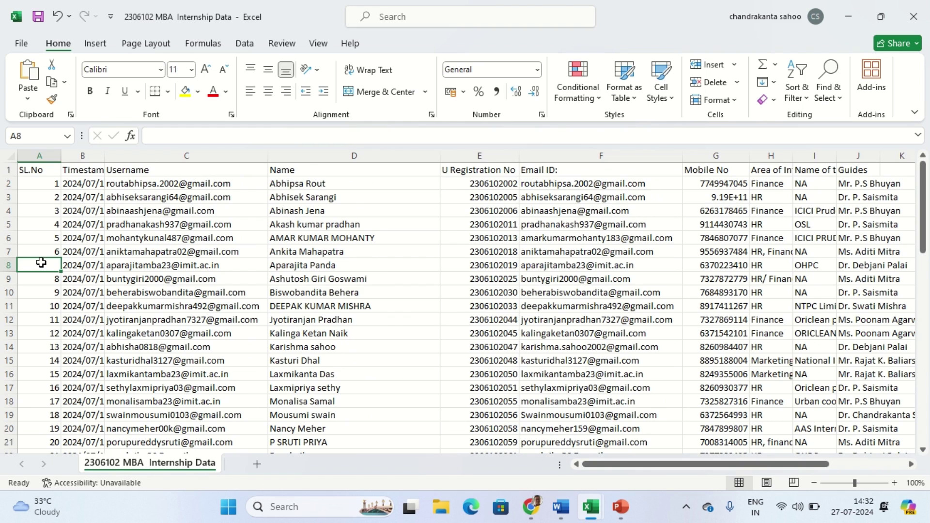
{"action": "type", "text": "7"}
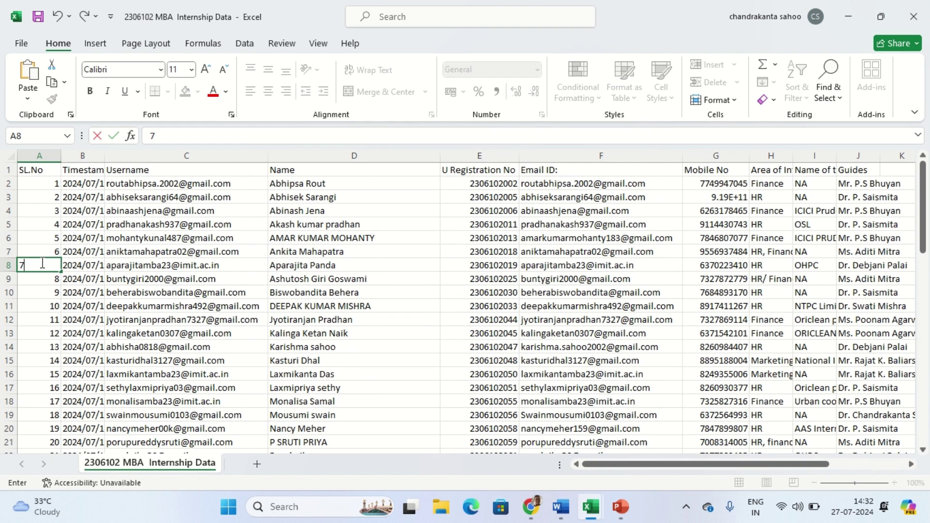
{"action": "left_click", "coordinate": [102, 292]}
Enter 5, 4 and 3 in cells N3 to N5
{"action": "left_click", "coordinate": [163, 282]}
{"action": "key", "text": "Right"}
{"action": "key", "text": "Right"}
{"action": "key", "text": "Right"}
{"action": "key", "text": "Right"}
{"action": "key", "text": "Right"}
{"action": "key", "text": "Right"}
{"action": "key", "text": "Right"}
{"action": "key", "text": "Right"}
{"action": "key", "text": "Right"}
{"action": "key", "text": "Right"}
{"action": "key", "text": "Right"}
{"action": "key", "text": "Right"}
{"action": "key", "text": "Right"}
{"action": "key", "text": "Right"}
{"action": "key", "text": "Right"}
{"action": "key", "text": "Right"}
{"action": "key", "text": "Right"}
{"action": "key", "text": "Right"}
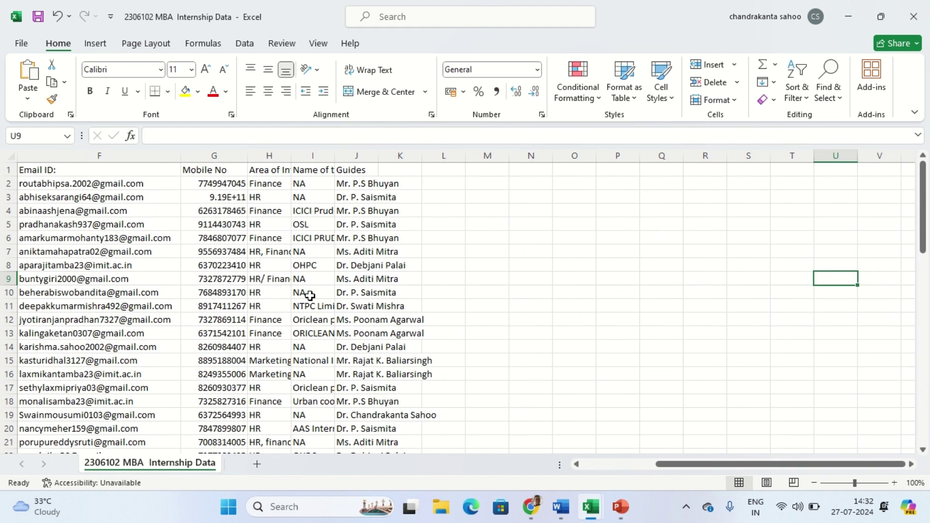
{"action": "left_click", "coordinate": [539, 194]}
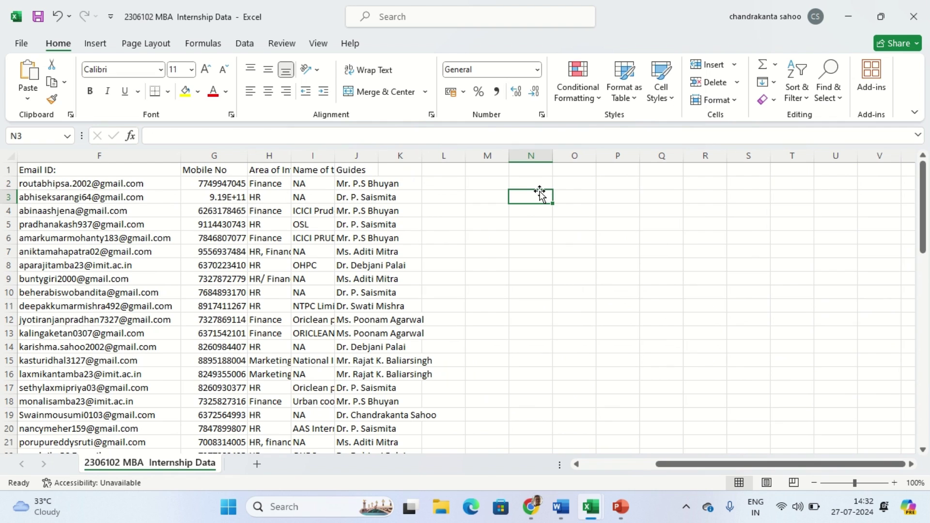
{"action": "type", "text": "5"}
{"action": "key", "text": "Return"}
{"action": "type", "text": "4"}
{"action": "key", "text": "Return"}
{"action": "type", "text": "3"}
{"action": "key", "text": "Up"}
{"action": "key", "text": "Up"}
Extend the descending series from N3:N5 down to -1 in N9
{"action": "key", "text": "shift+Down"}
{"action": "key", "text": "shift+Down"}
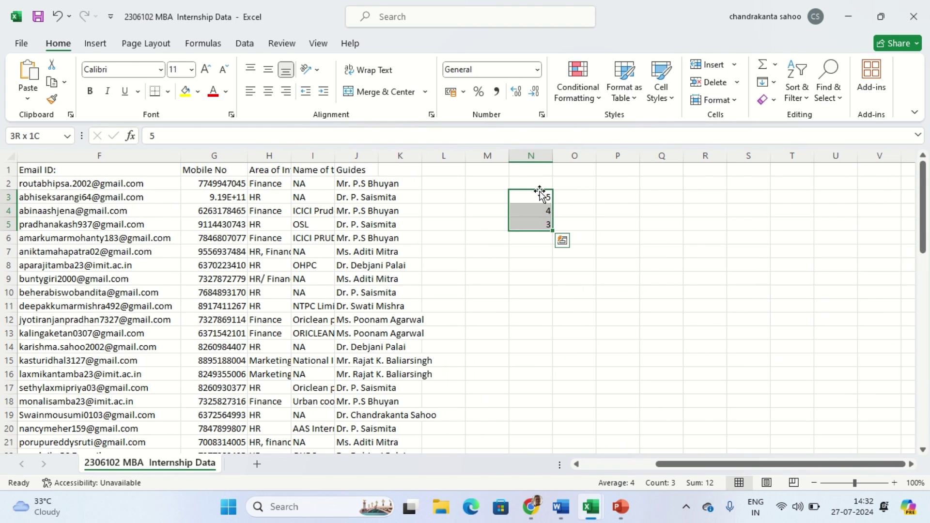
{"action": "left_click_drag", "start_coordinate": [552, 229], "coordinate": [546, 290]}
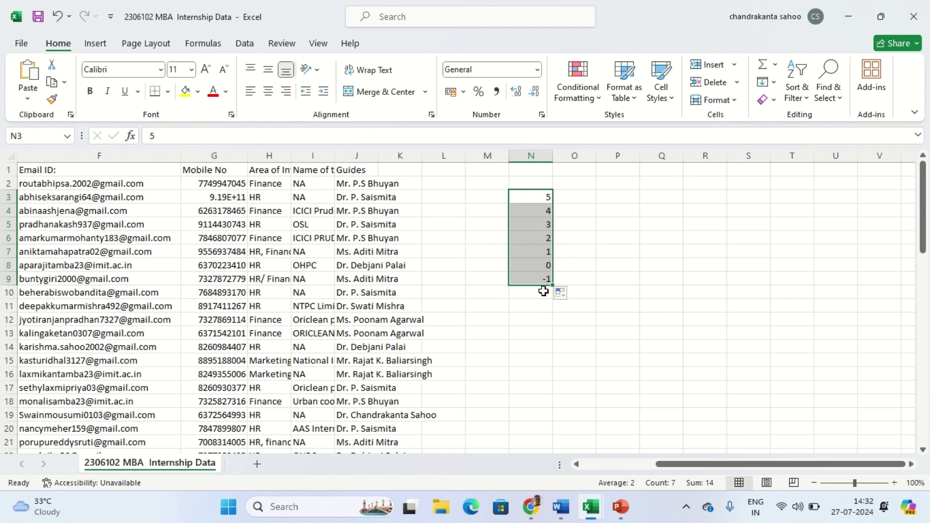
{"action": "left_click", "coordinate": [536, 328]}
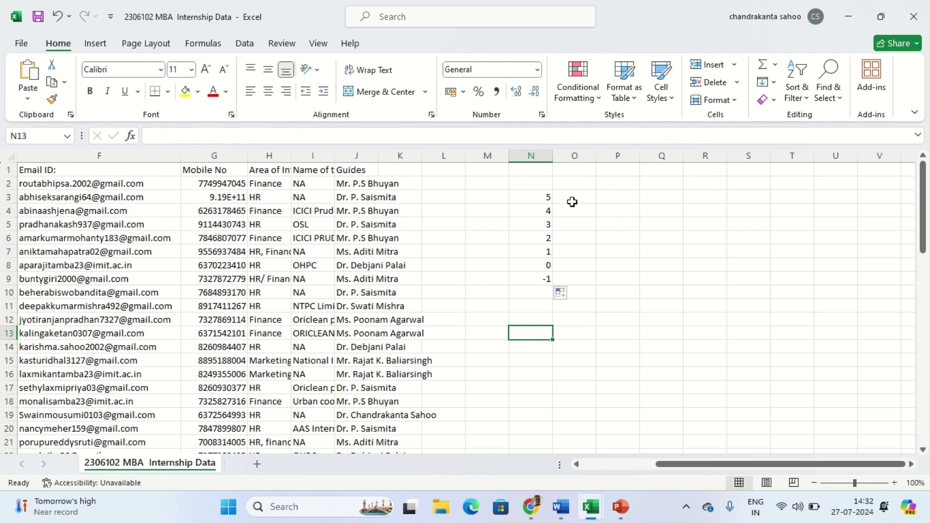
Type Monday in P5 and fill weekday names down to Thursday in P15
{"action": "left_click", "coordinate": [622, 224]}
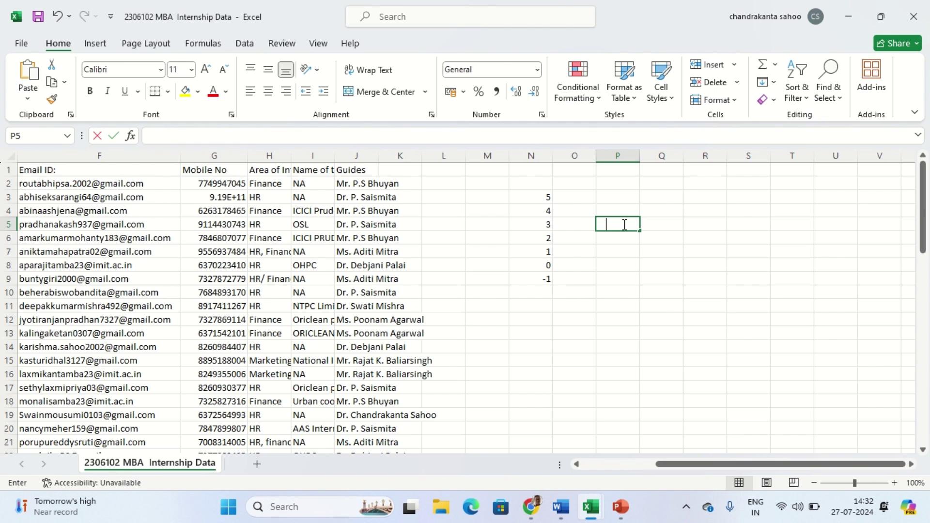
{"action": "type", "text": "Monda"}
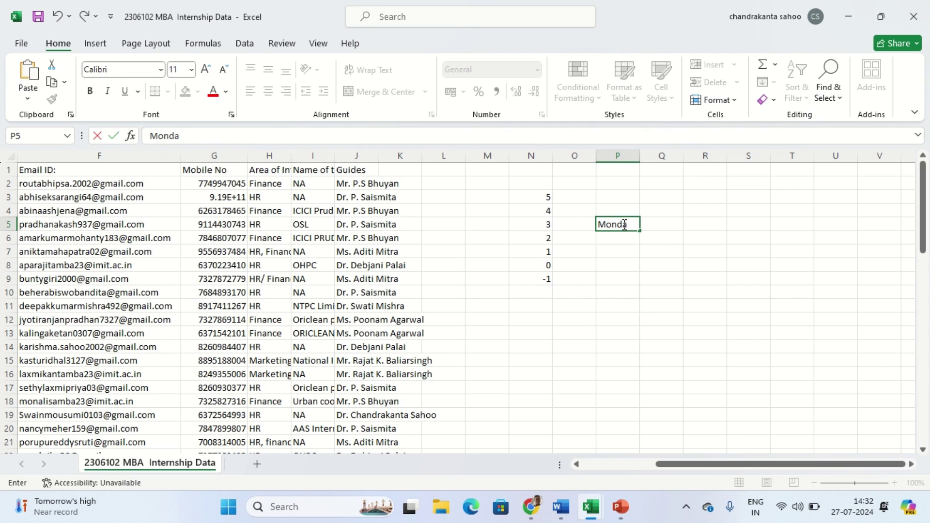
{"action": "type", "text": "y"}
{"action": "left_click", "coordinate": [644, 278]}
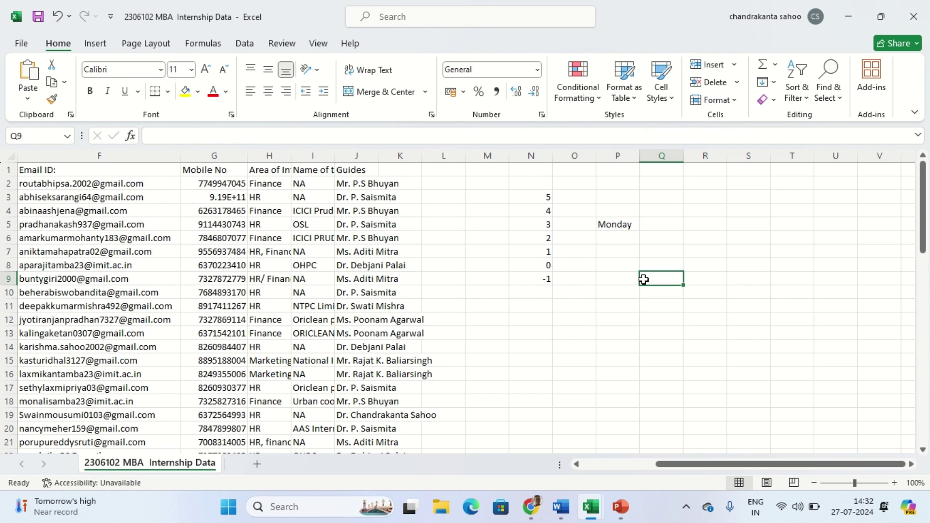
{"action": "left_click", "coordinate": [622, 225]}
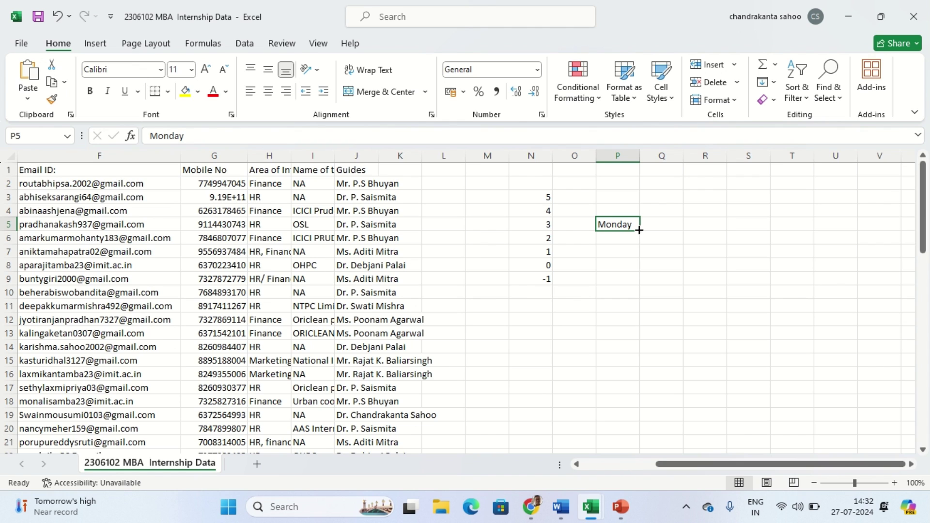
{"action": "left_click_drag", "start_coordinate": [639, 230], "coordinate": [645, 364]}
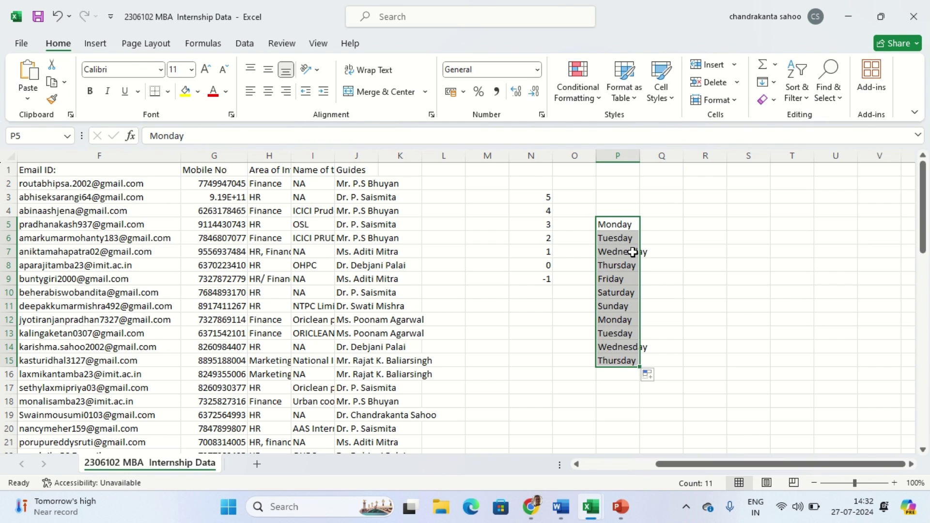
Type Mon in R5 and fill short day names down to Thu in R15
{"action": "left_click", "coordinate": [660, 222]}
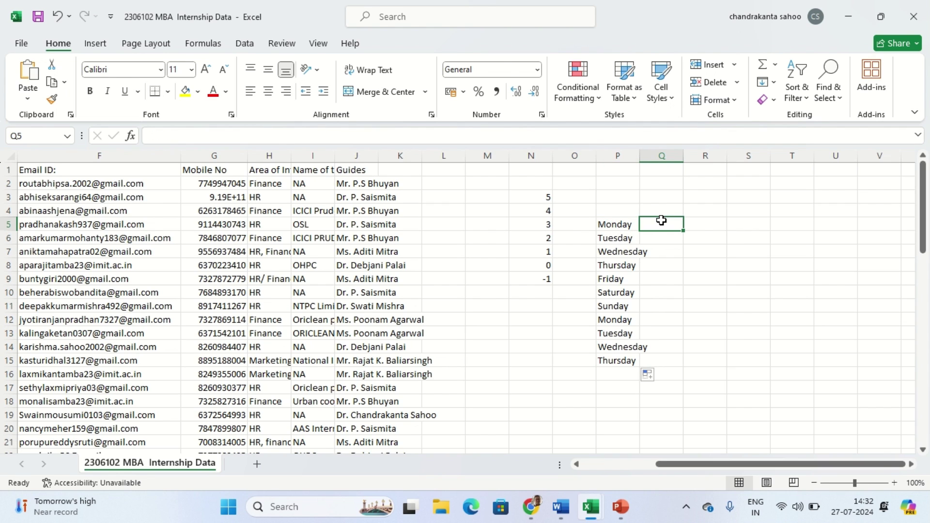
{"action": "left_click", "coordinate": [697, 221]}
{"action": "type", "text": "Mon"}
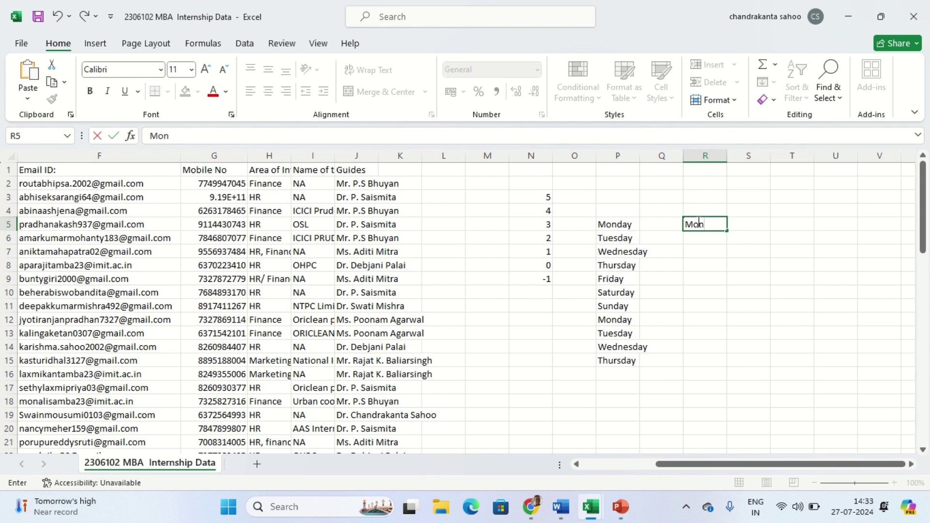
{"action": "left_click", "coordinate": [711, 254]}
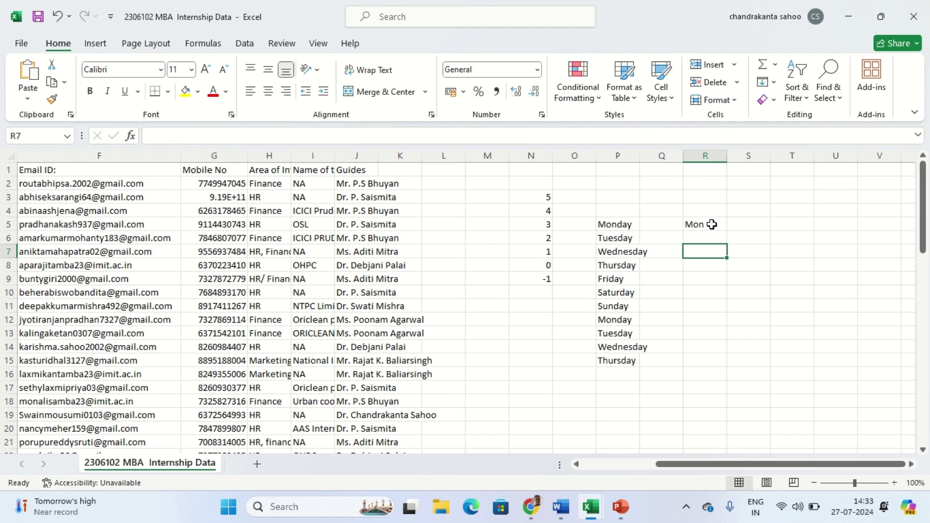
{"action": "left_click", "coordinate": [711, 224]}
{"action": "left_click_drag", "start_coordinate": [711, 224], "coordinate": [735, 378]}
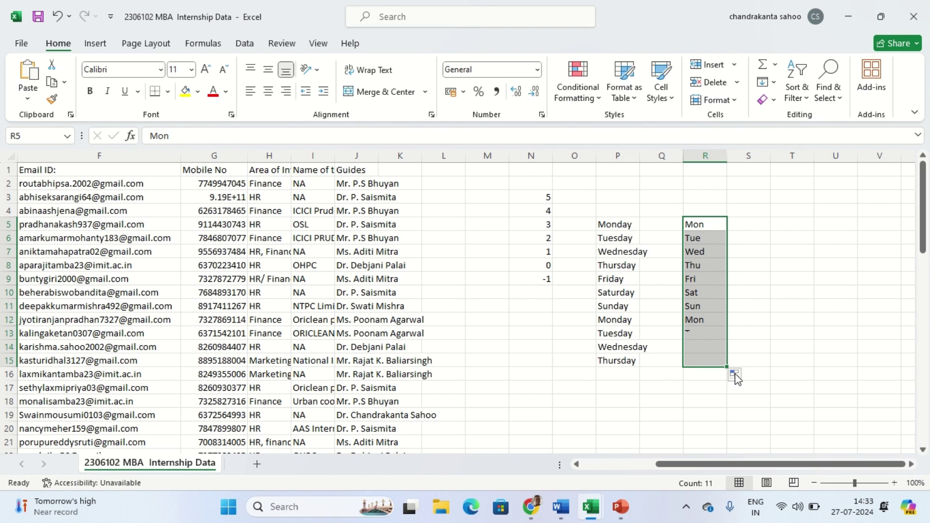
Type January in S5 and fill month names down to November in S15
{"action": "left_click", "coordinate": [785, 374]}
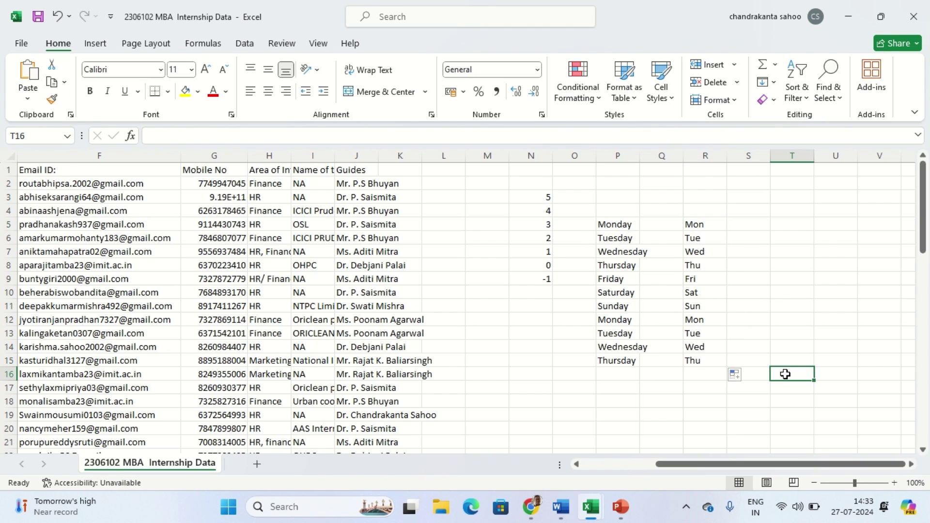
{"action": "left_click", "coordinate": [752, 222]}
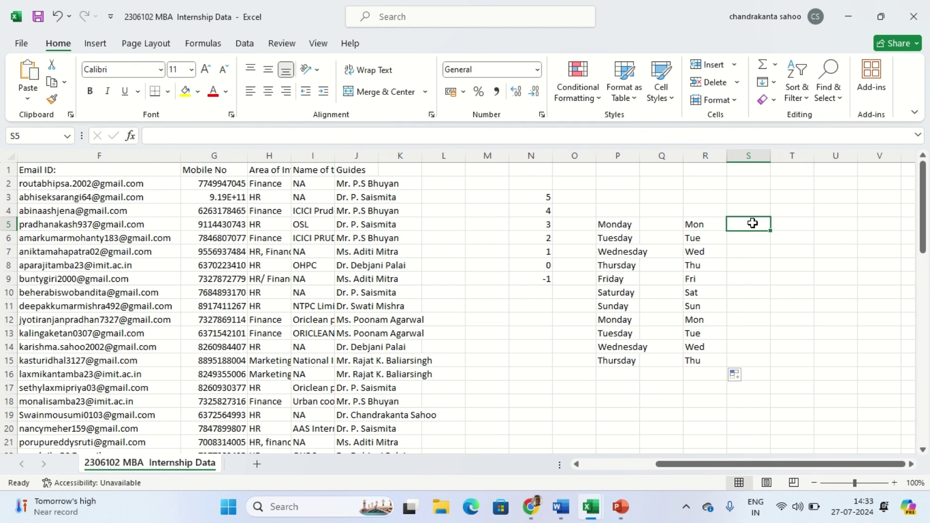
{"action": "type", "text": "Jan"}
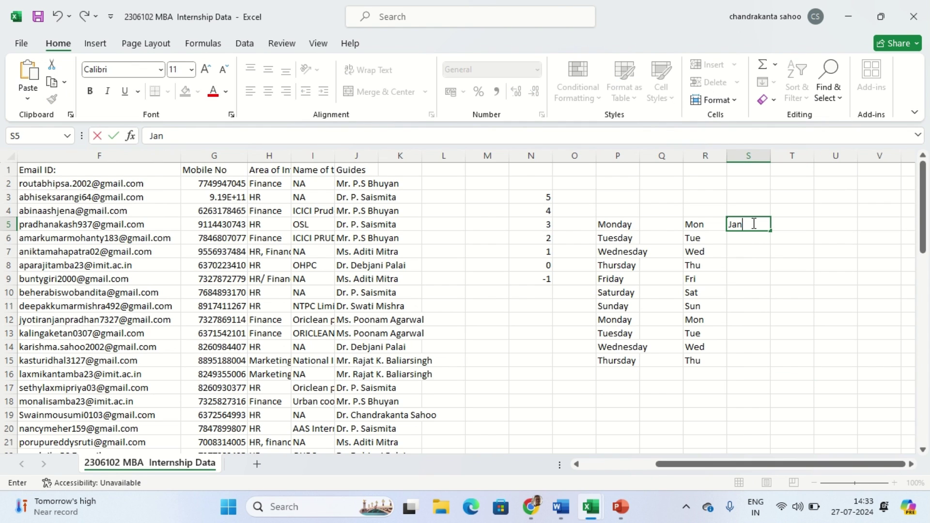
{"action": "type", "text": "uary"}
{"action": "left_click", "coordinate": [767, 251]}
{"action": "left_click", "coordinate": [760, 221]}
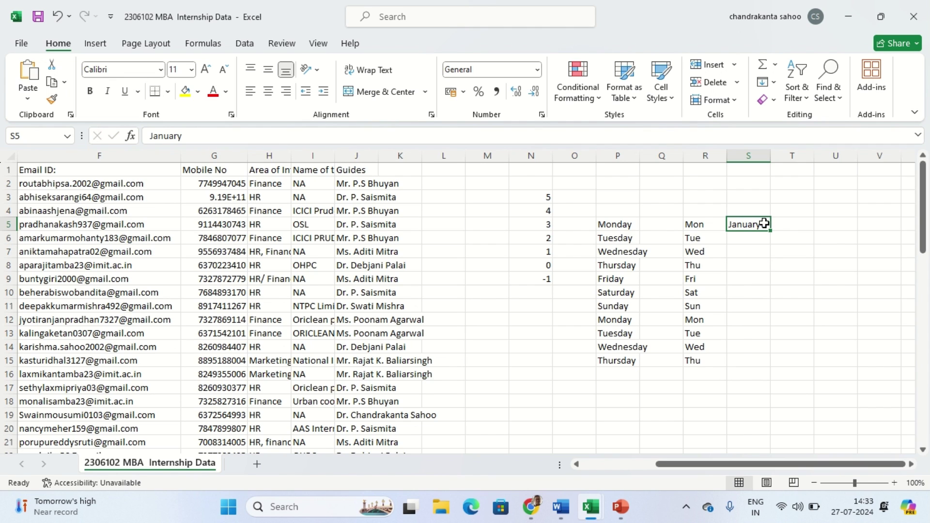
{"action": "left_click_drag", "start_coordinate": [771, 231], "coordinate": [777, 373]}
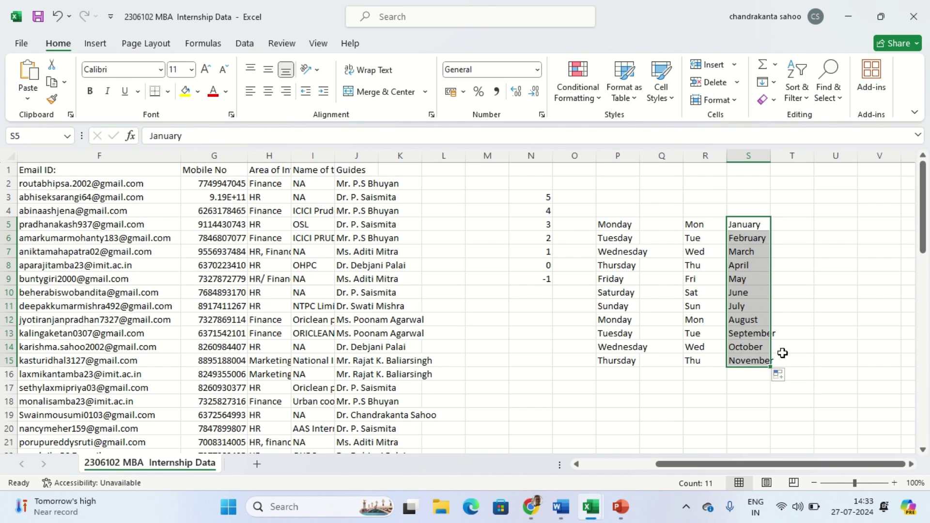
Type Jan in U5 and fill short month names down to Nov in U15
{"action": "left_click", "coordinate": [787, 224]}
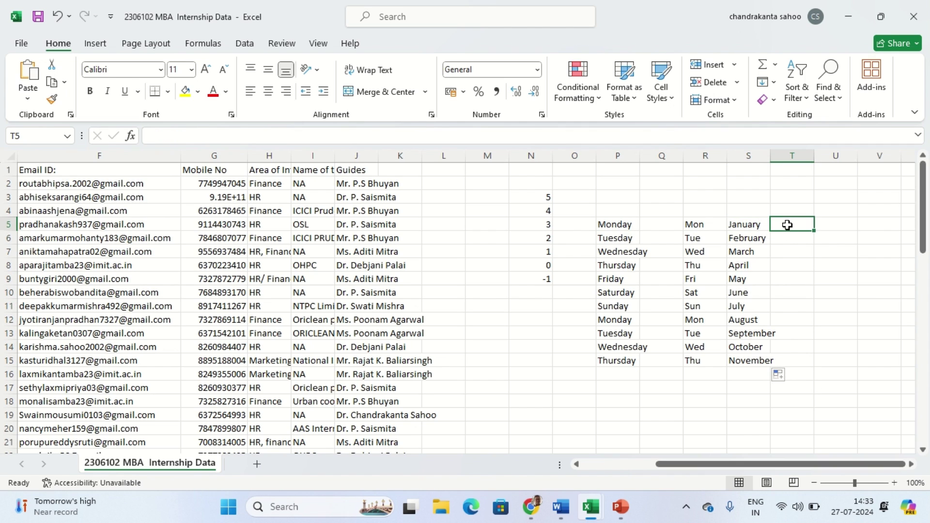
{"action": "left_click", "coordinate": [825, 225]}
{"action": "type", "text": "Jan"}
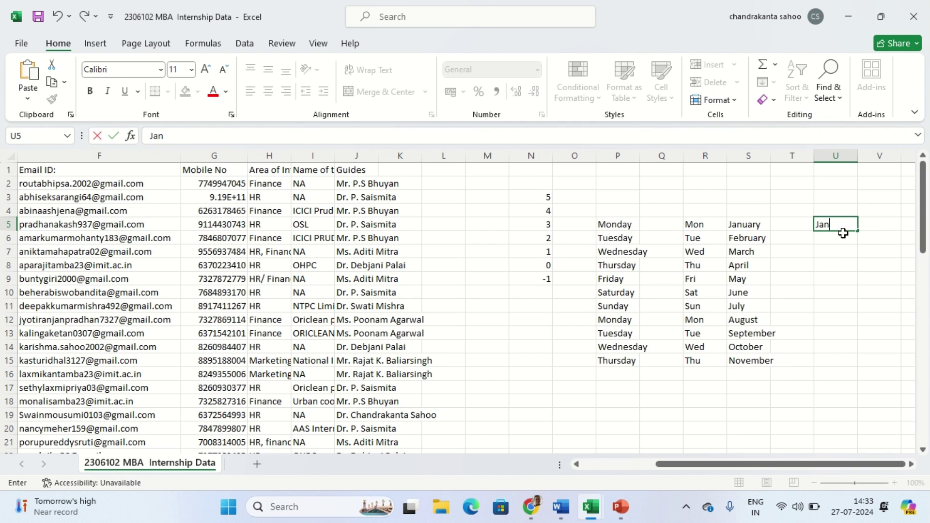
{"action": "left_click", "coordinate": [866, 238]}
{"action": "left_click", "coordinate": [840, 227]}
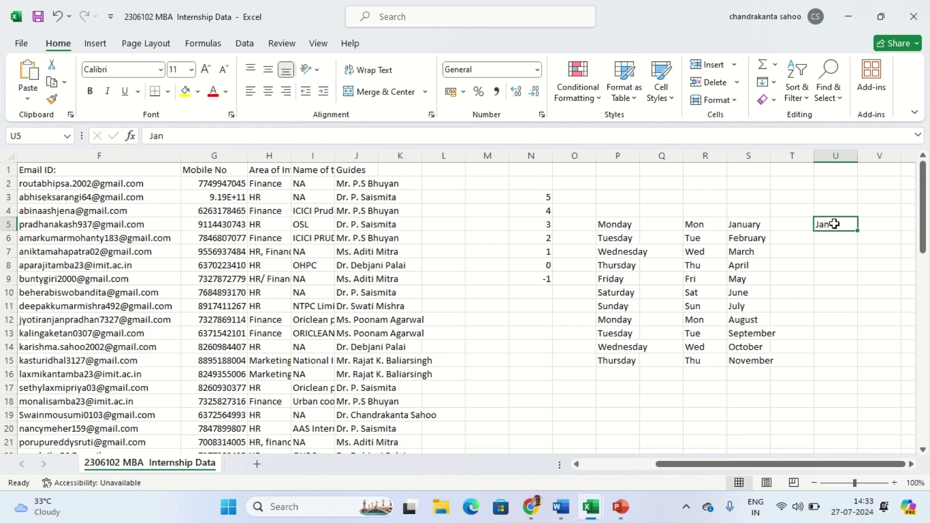
{"action": "left_click_drag", "start_coordinate": [856, 230], "coordinate": [859, 362]}
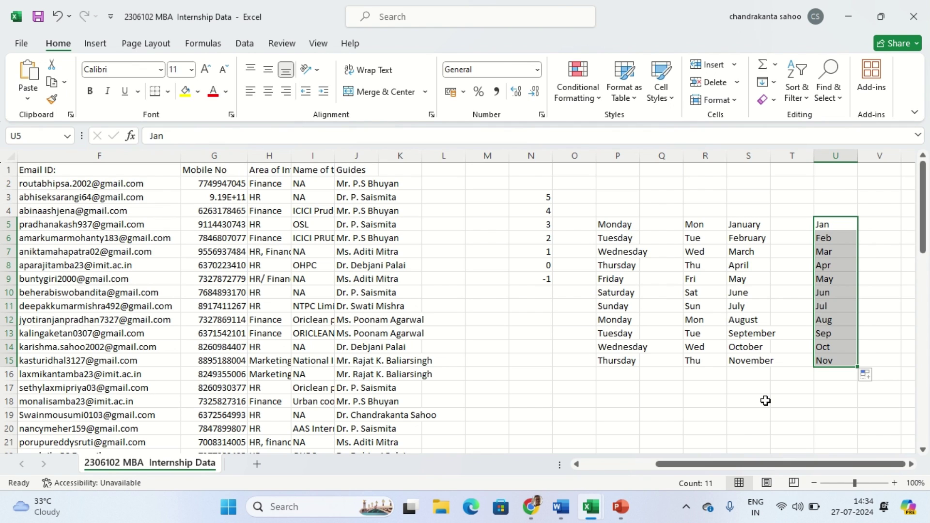
{"action": "left_click", "coordinate": [542, 383]}
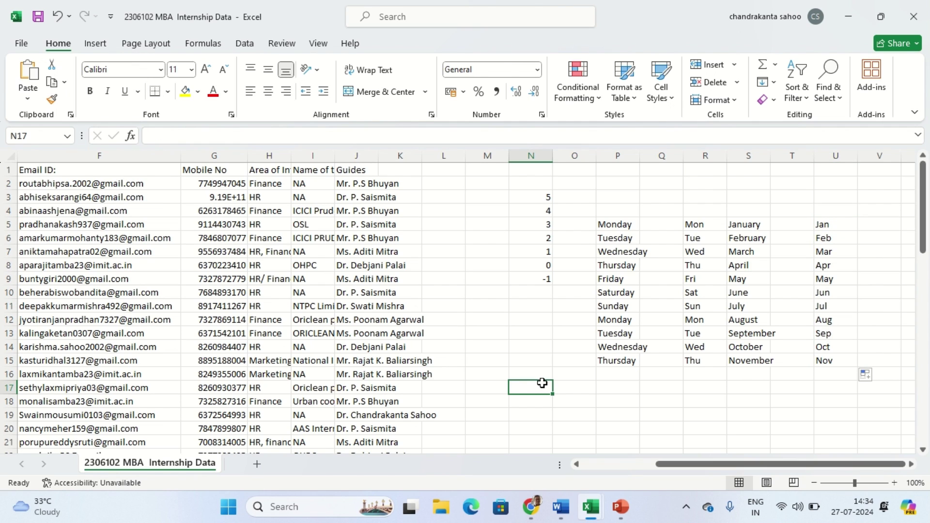